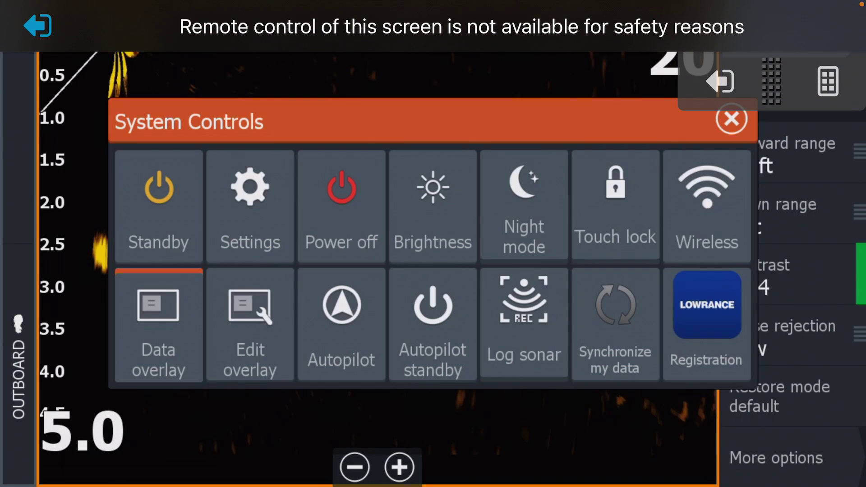
Open full Settings from System Controls and go to the Network page.
left_click(250, 203)
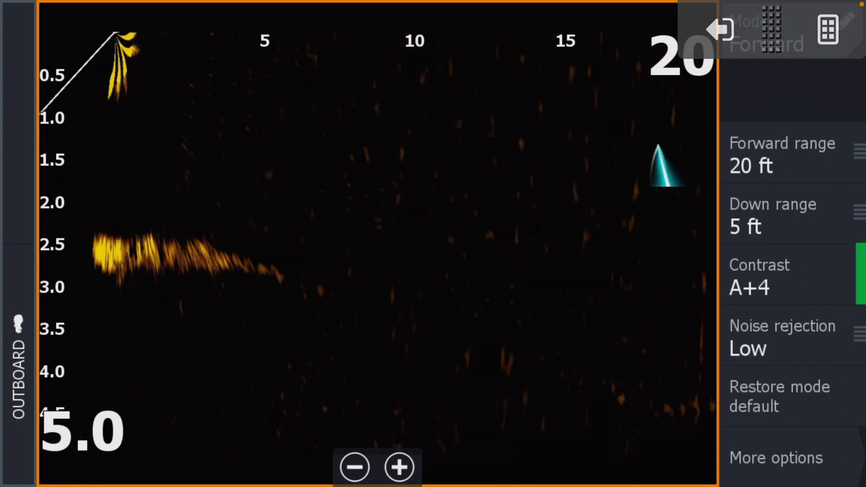
left_click(95, 359)
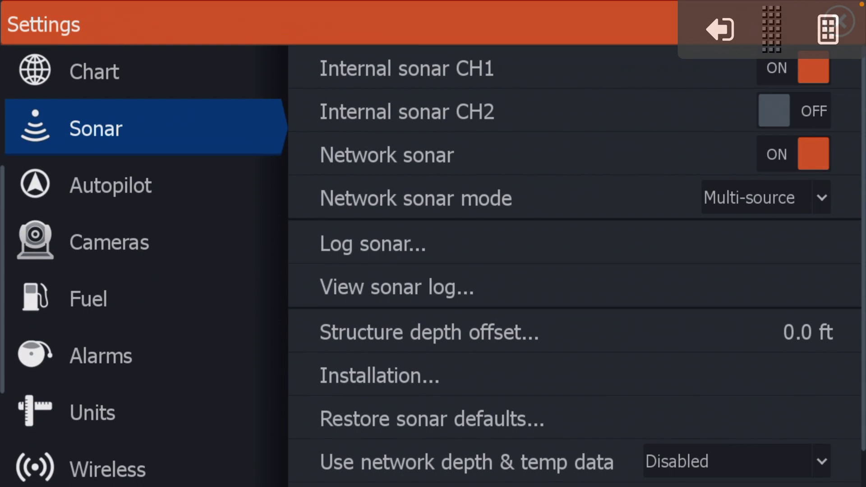
left_click(100, 356)
left_click(108, 347)
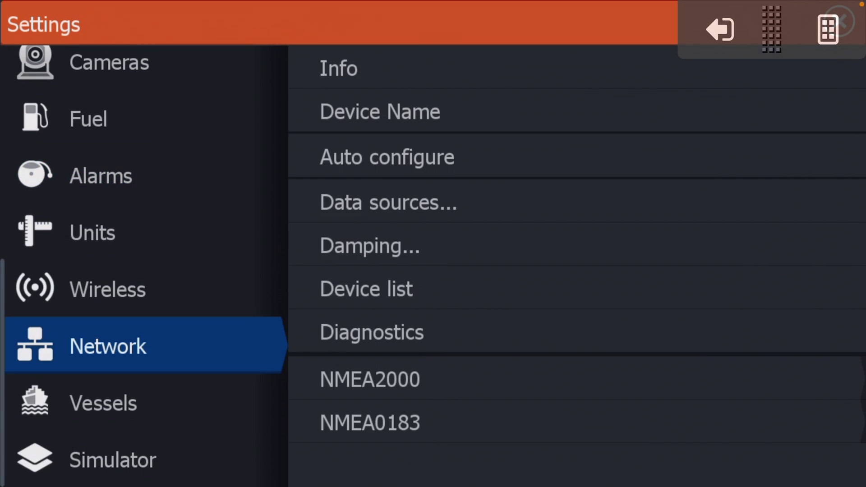
Open the Network Device list and select the HDS-9 Carbon MFD entry.
left_click(366, 289)
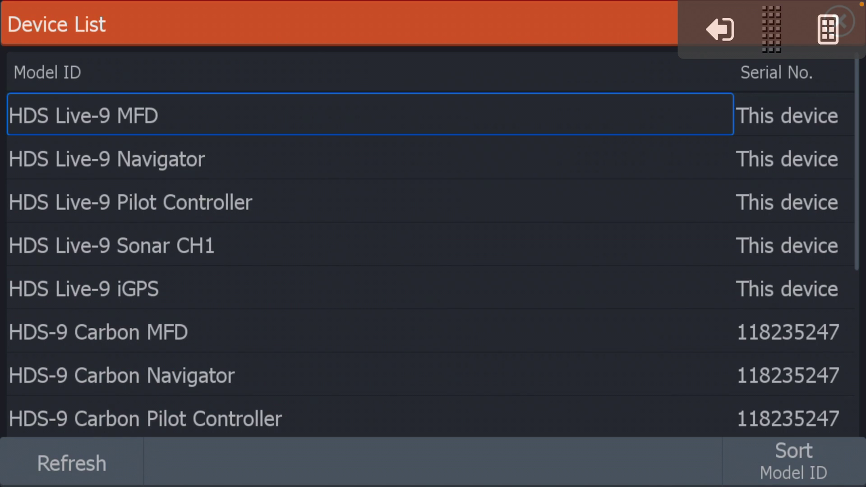
left_click(98, 332)
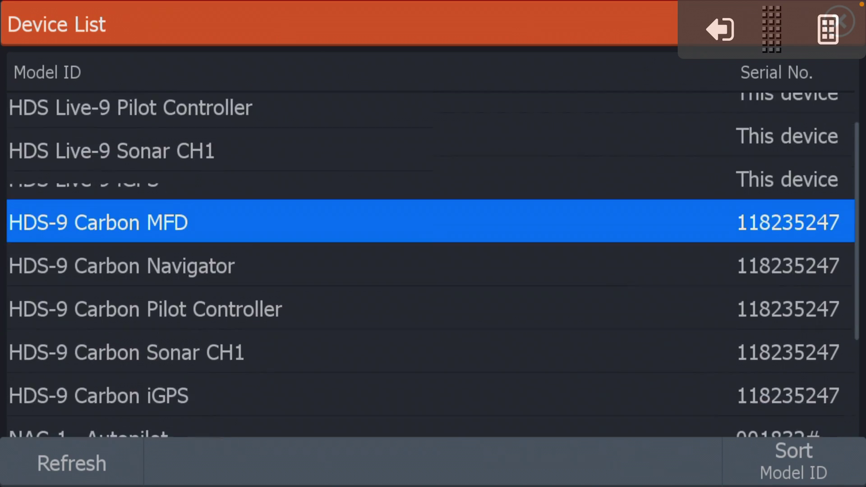
scroll(433, 265, "down", 2)
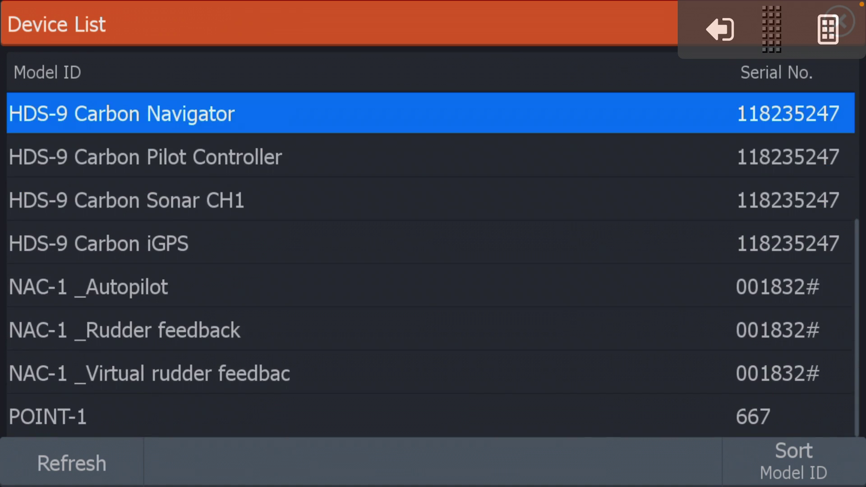
scroll(434, 265, "up", 3)
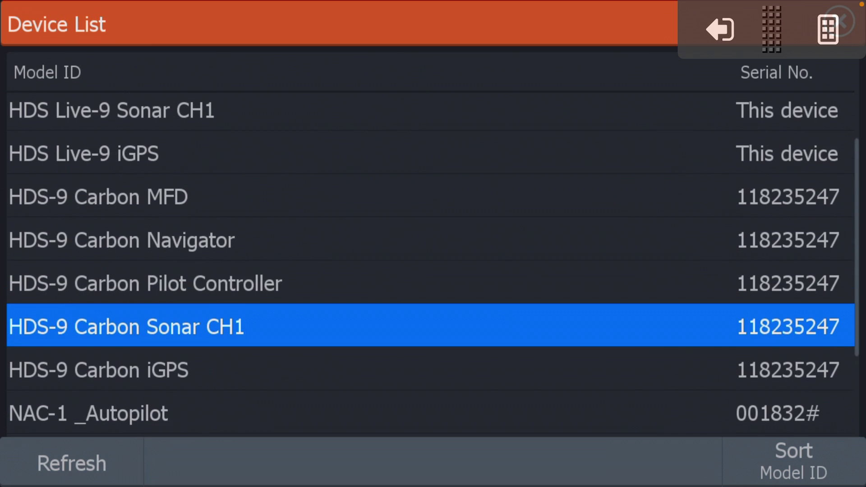
scroll(434, 265, "up", 2)
scroll(433, 264, "up", 2)
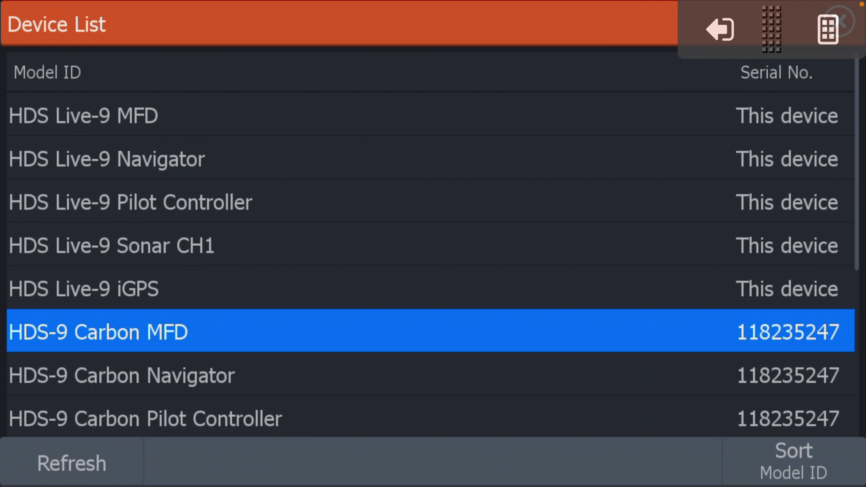
Leave the Device List and open the Sonar Installation settings.
key("Escape")
key("Up")
key("Up")
key("Up")
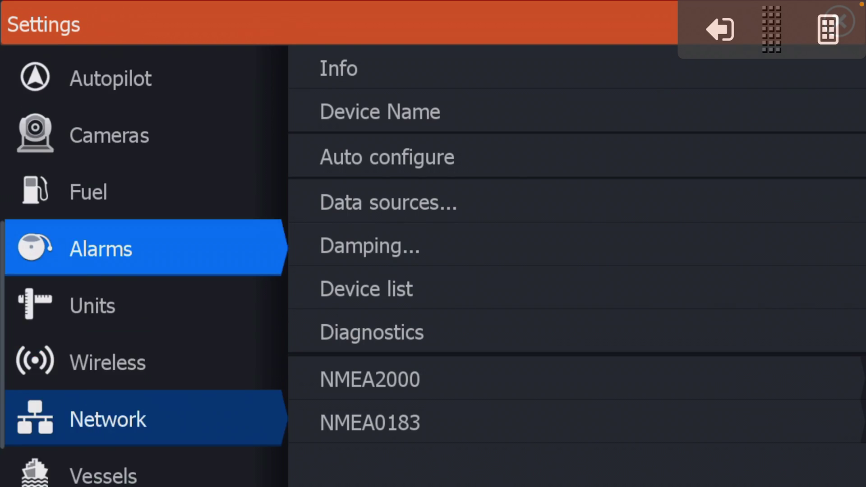
scroll(144, 271, "up", 5)
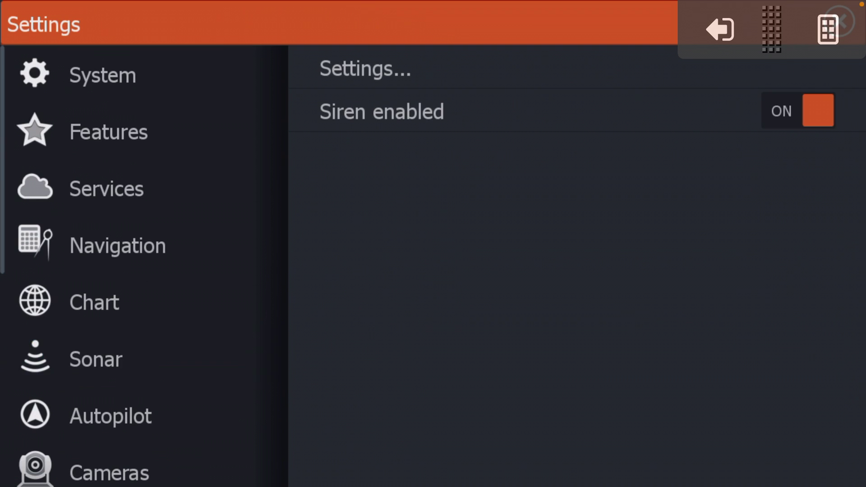
left_click(96, 358)
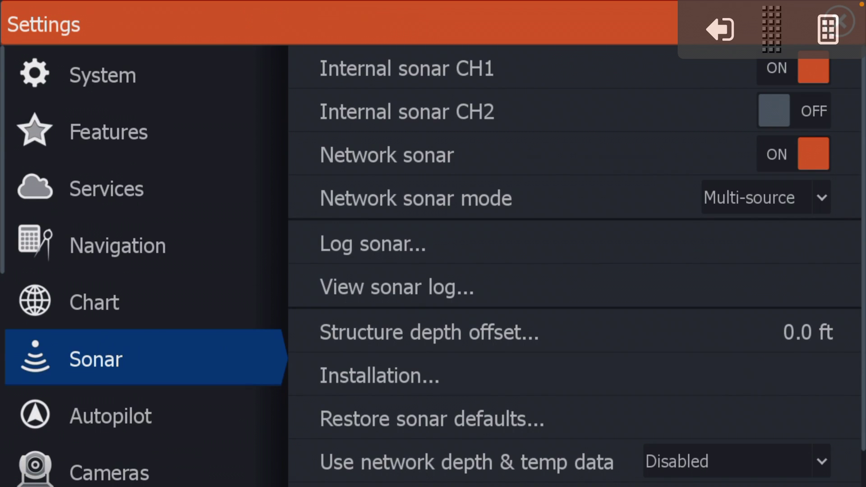
left_click(379, 376)
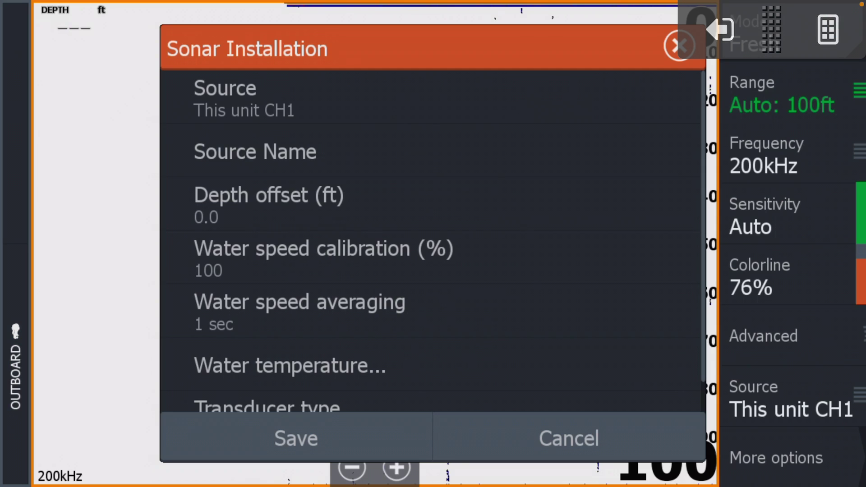
scroll(433, 244, "down", 1)
Choose Airmar P66 (5k) as the transducer type for This unit CH1.
left_click(268, 386)
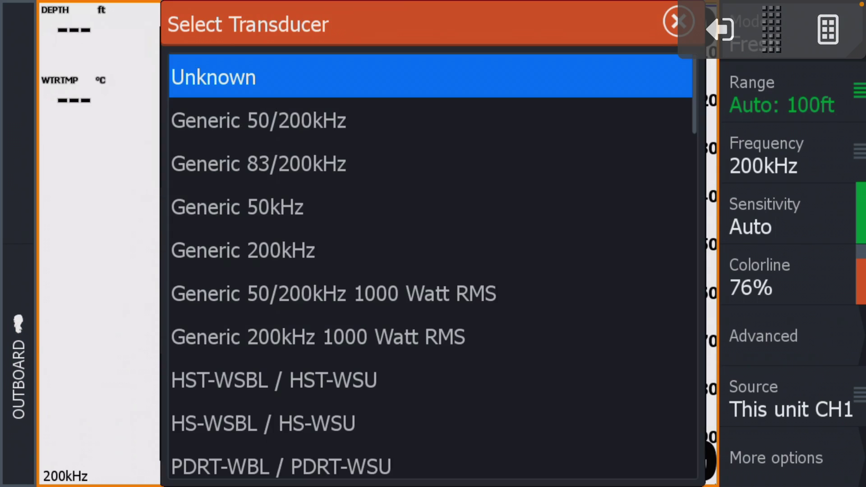
key("Down")
key("Down")
key("Down")
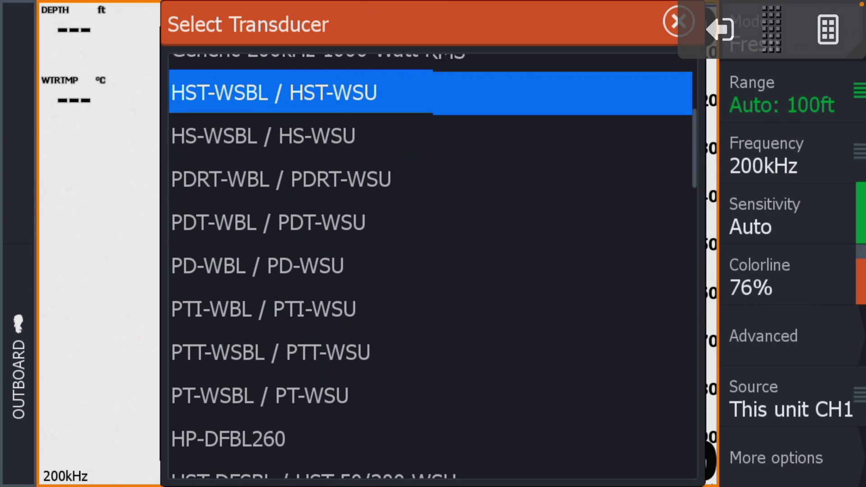
key("Down")
key("Down")
key("Down")
key("Down")
key("Down")
key("Down")
scroll(434, 271, "down", 5)
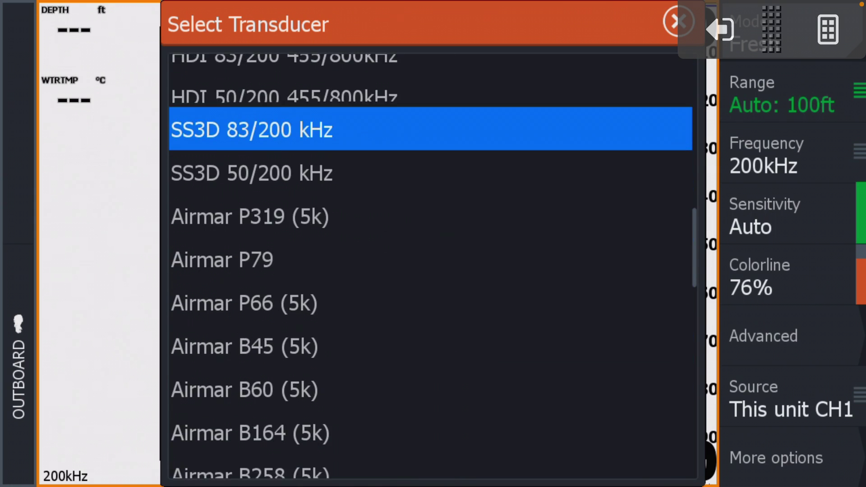
scroll(433, 271, "down", 2)
scroll(434, 270, "down", 5)
scroll(433, 271, "down", 5)
scroll(433, 271, "down", 4)
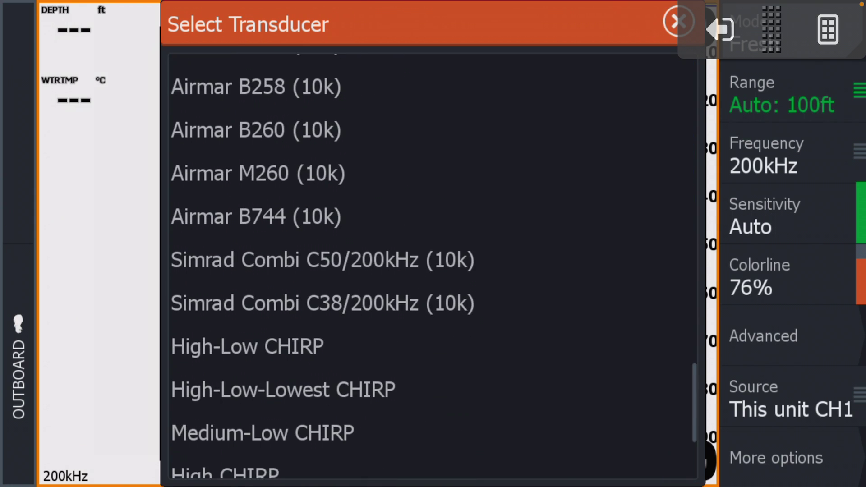
scroll(433, 270, "down", 2)
key("Up")
key("Down")
key("Down")
scroll(434, 270, "up", 4)
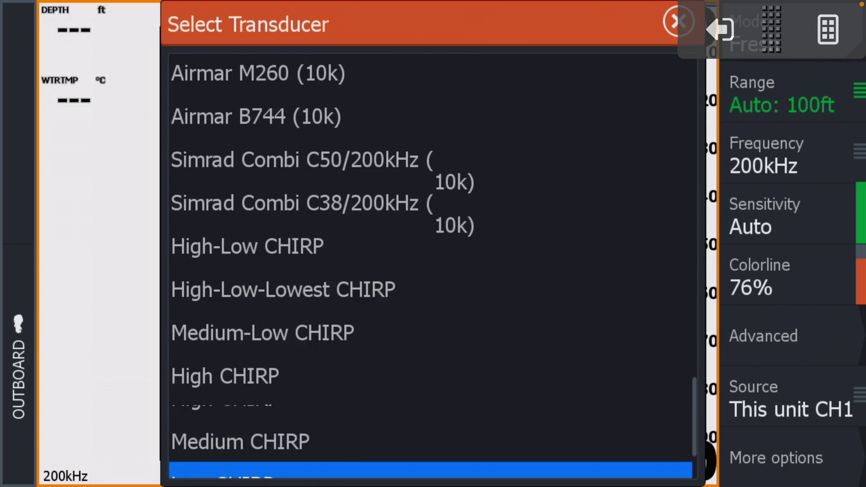
scroll(434, 271, "up", 8)
scroll(433, 271, "up", 10)
scroll(433, 271, "up", 5)
scroll(434, 270, "up", 5)
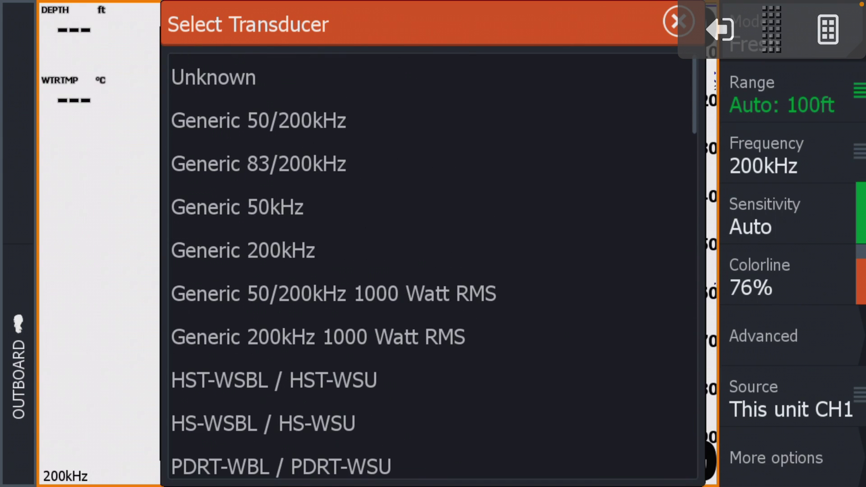
scroll(433, 271, "down", 4)
scroll(433, 271, "down", 2)
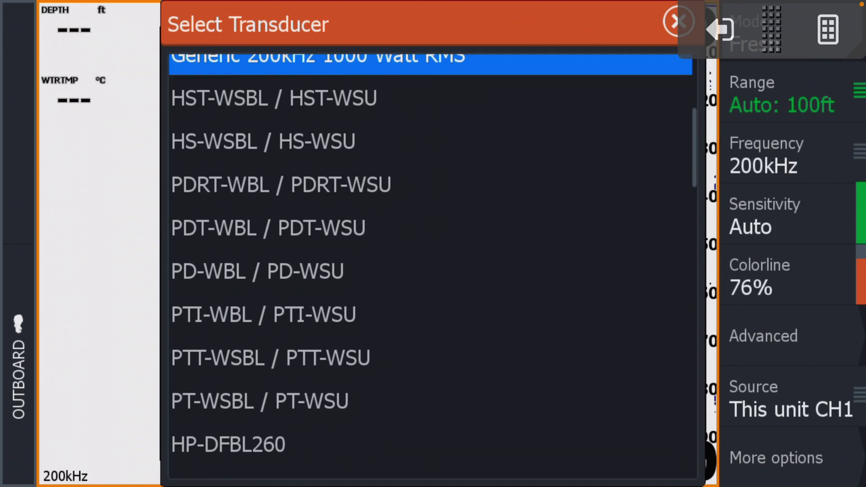
scroll(433, 270, "down", 5)
scroll(433, 271, "down", 1)
scroll(433, 271, "down", 7)
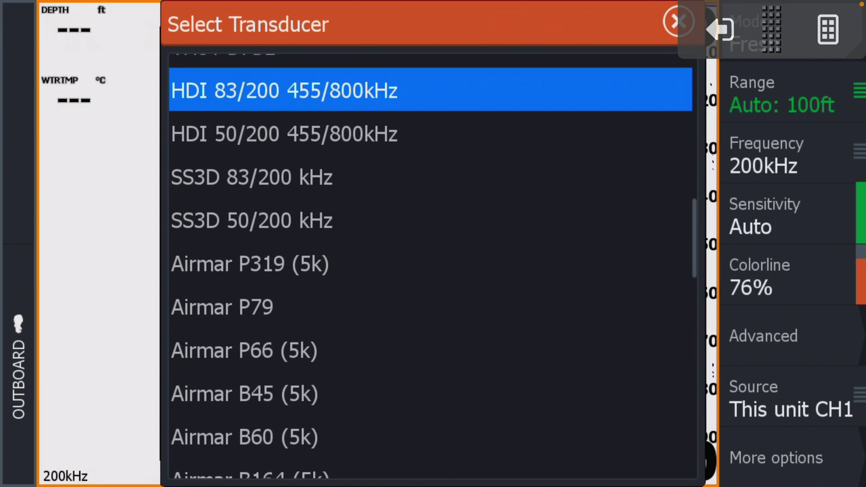
left_click(244, 350)
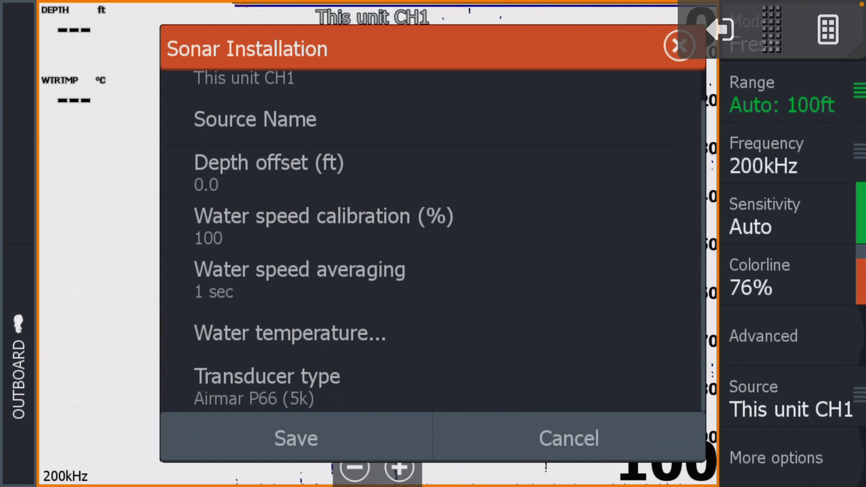
Save the Sonar Installation settings and return to the 20 ft forward sonar view.
left_click(296, 438)
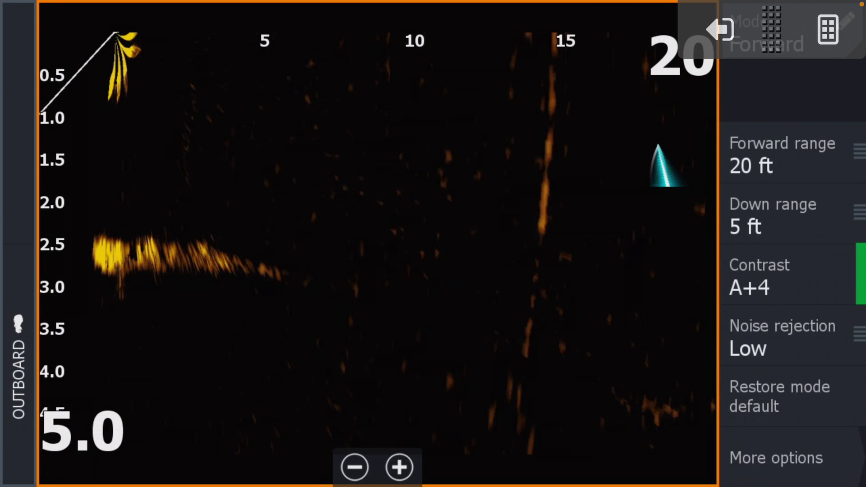
Show the forward sonar's More options list with palette, range grid and video recording.
left_click(776, 458)
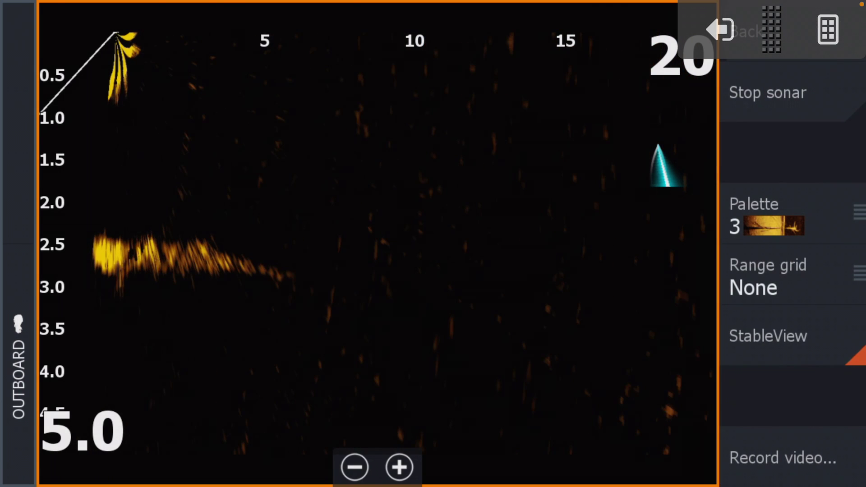